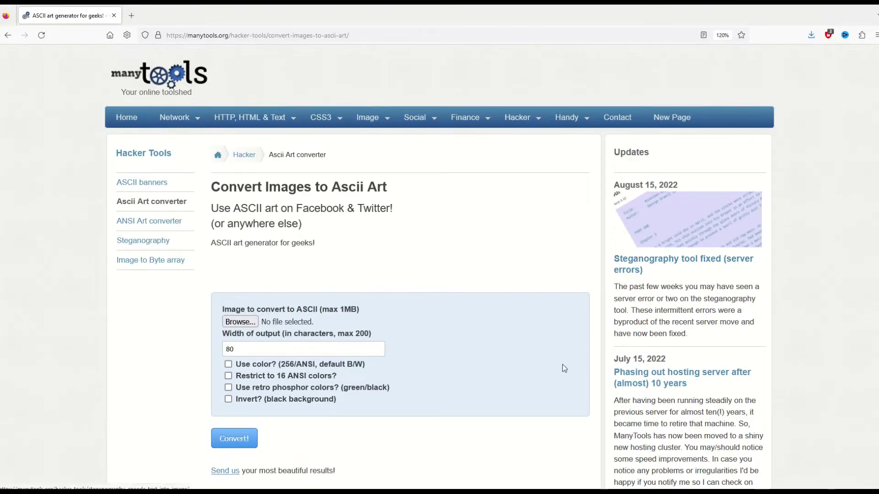
Change the output width from 80 to 200 characters and convert CheHigh.jpg to ASCII art
left_click(239, 321)
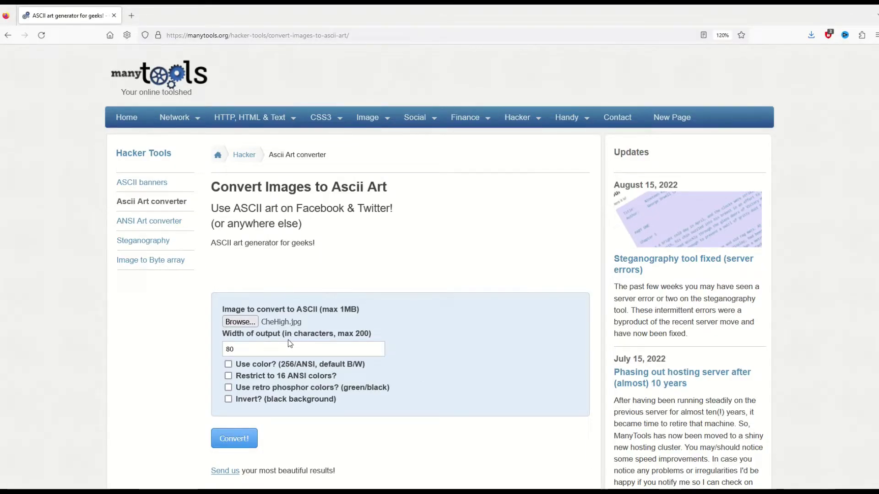
key("Tab")
type("200")
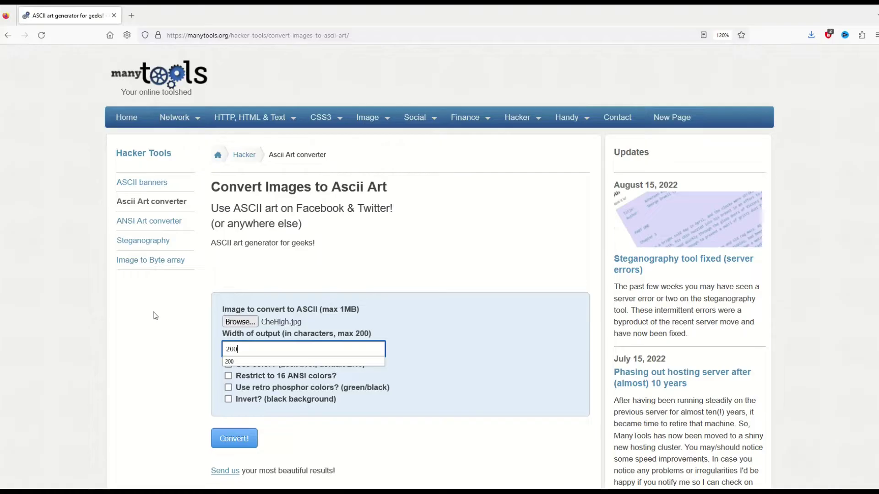
left_click(155, 316)
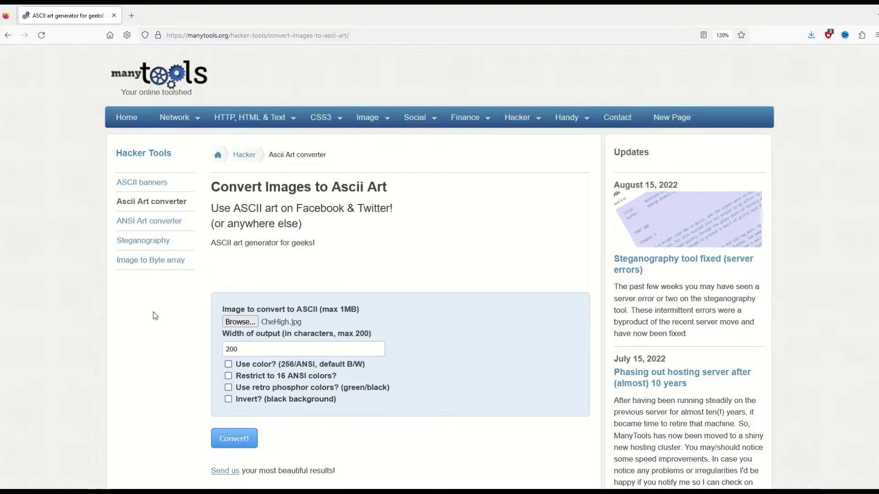
left_click(235, 440)
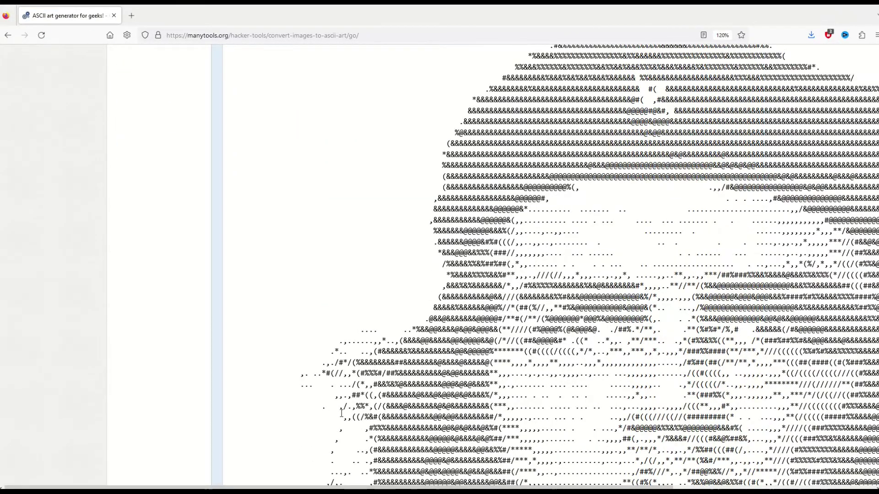
scroll(341, 414, "down", 5)
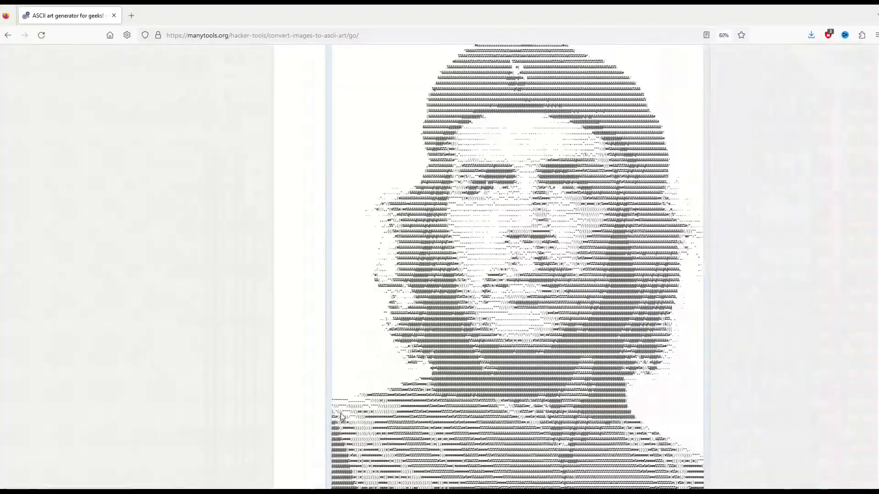
scroll(341, 417, "down", 4)
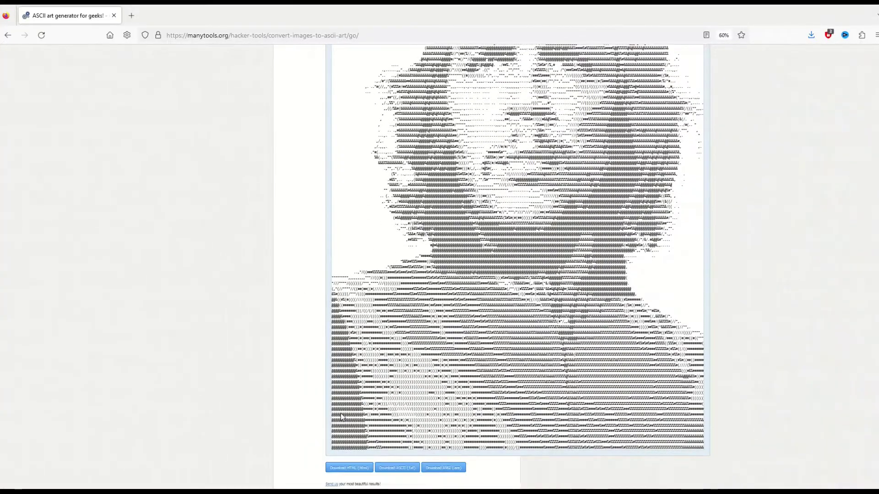
scroll(341, 416, "up", 4)
scroll(533, 242, "up", 4)
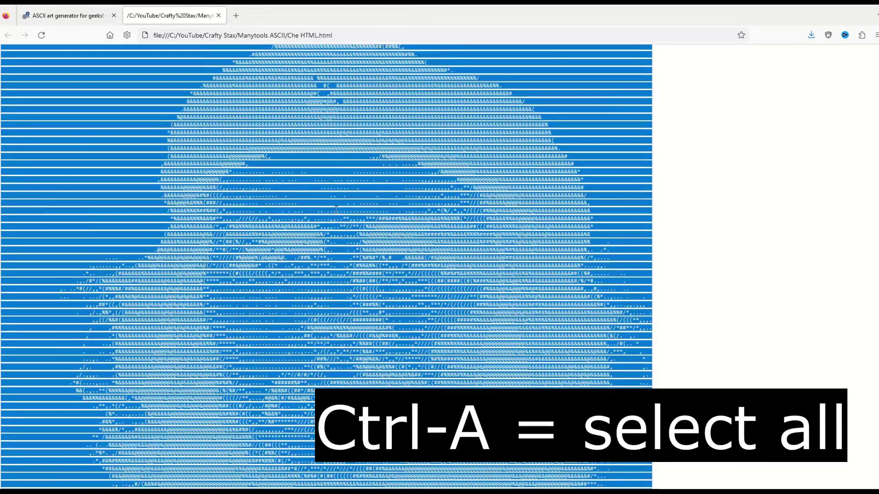
Copy the selected ASCII-art portrait text from the Che HTML.html page
scroll(339, 209, "up", 7)
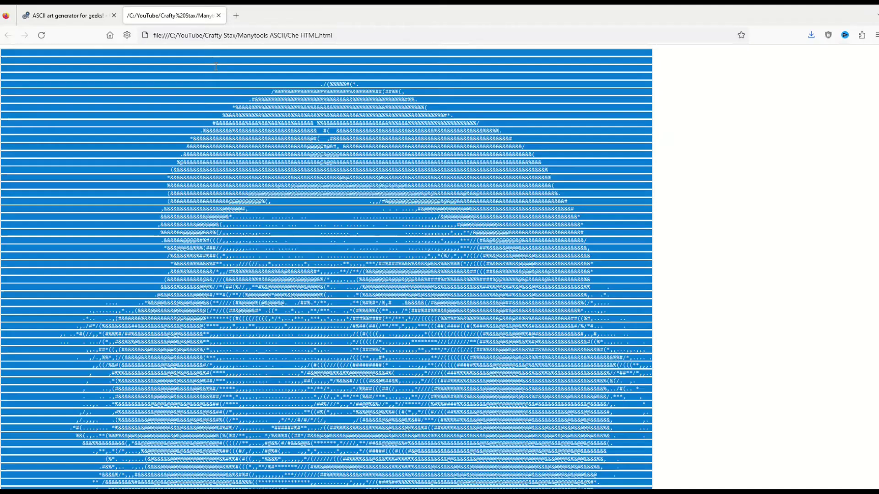
right_click(273, 124)
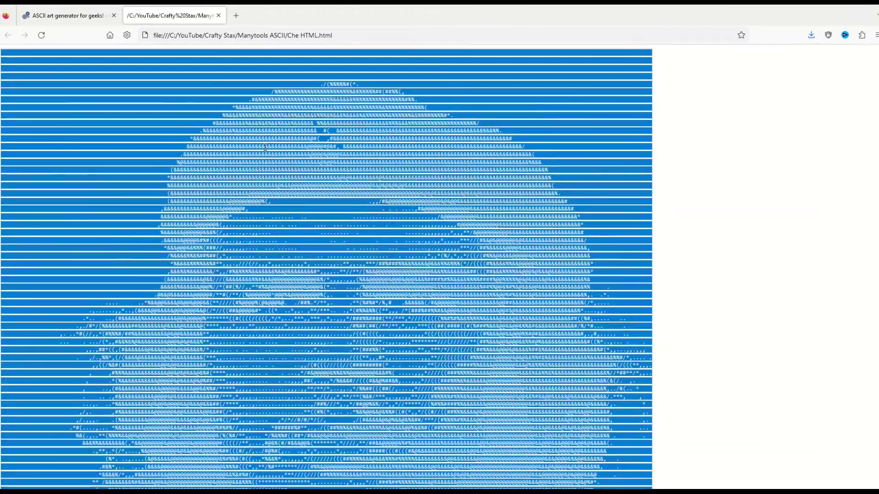
right_click(267, 148)
left_click(277, 157)
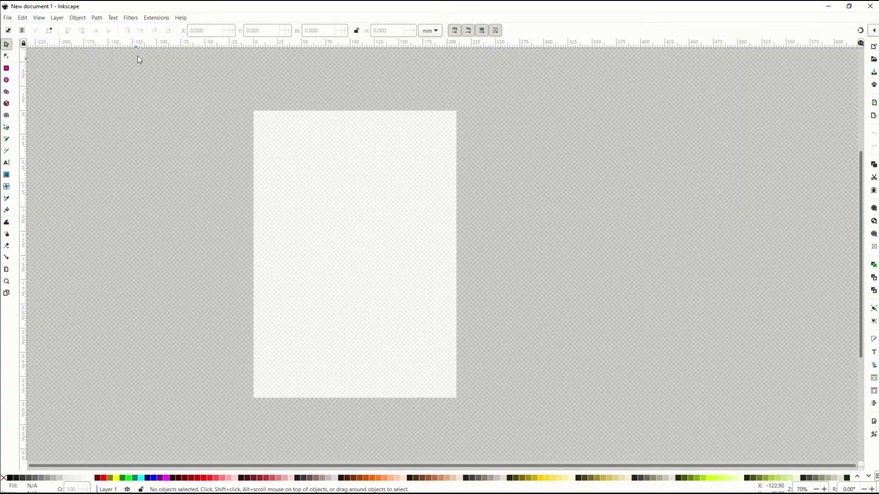
left_click(180, 18)
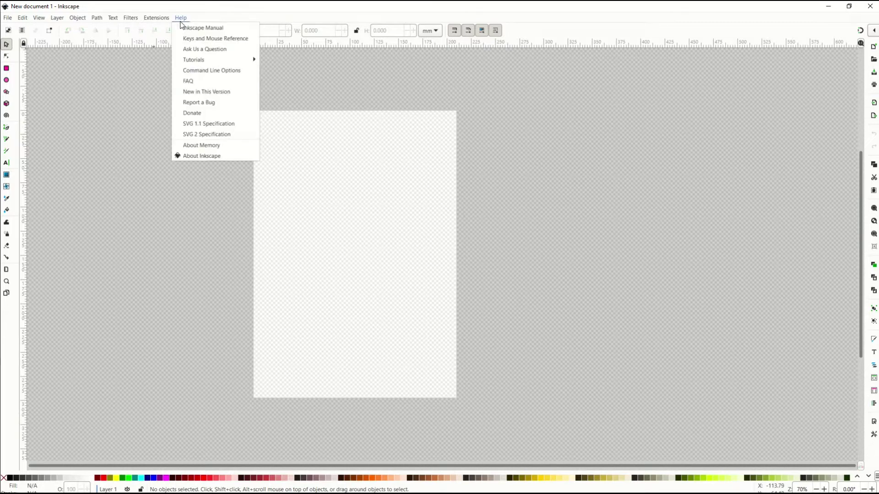
left_click(221, 156)
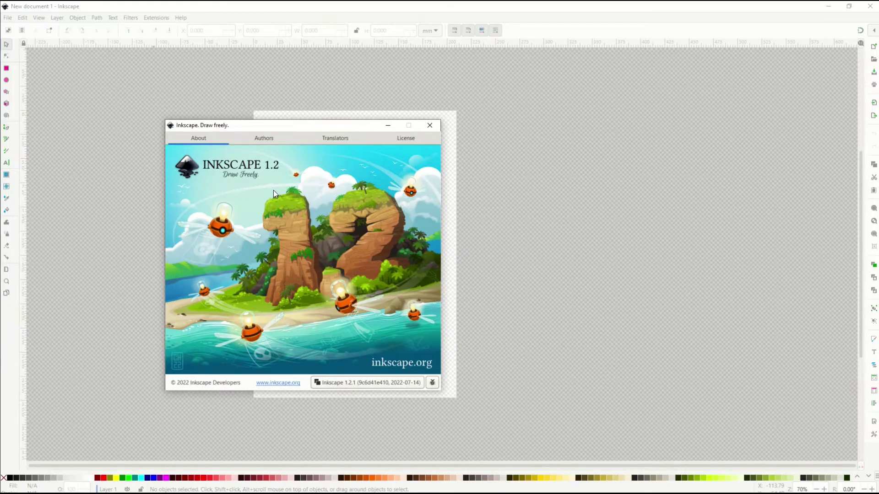
left_click(430, 126)
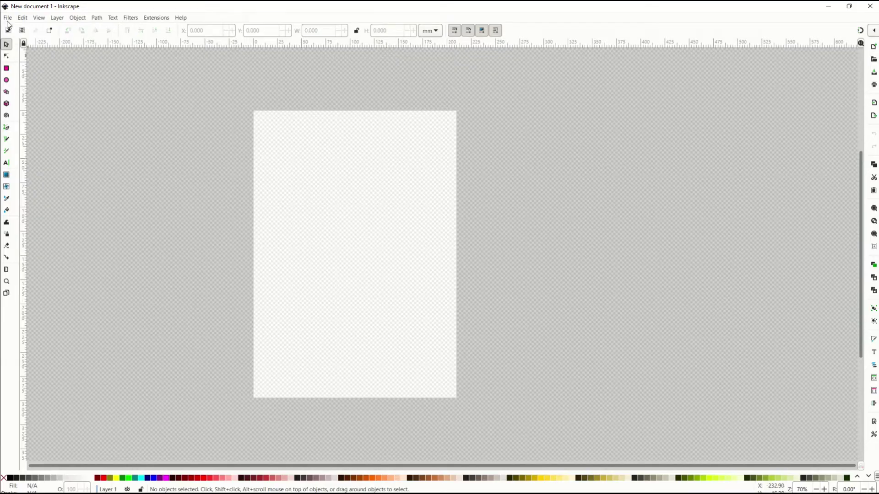
Paste the ASCII-art portrait into a flowed-text frame spanning the whole page
left_click(7, 164)
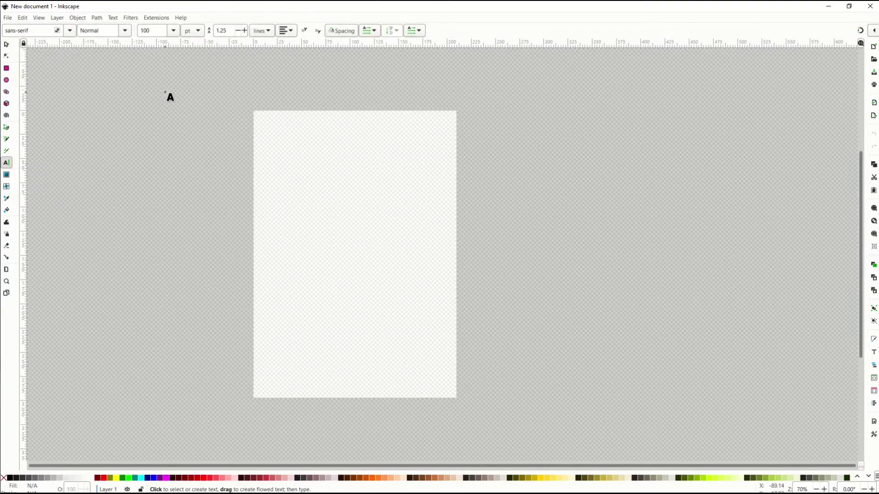
left_click_drag(165, 93, 677, 422)
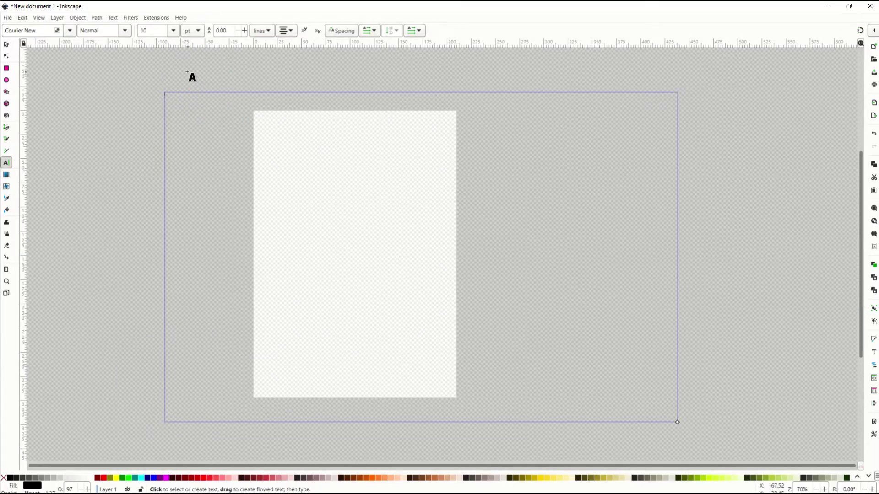
key("ctrl+v")
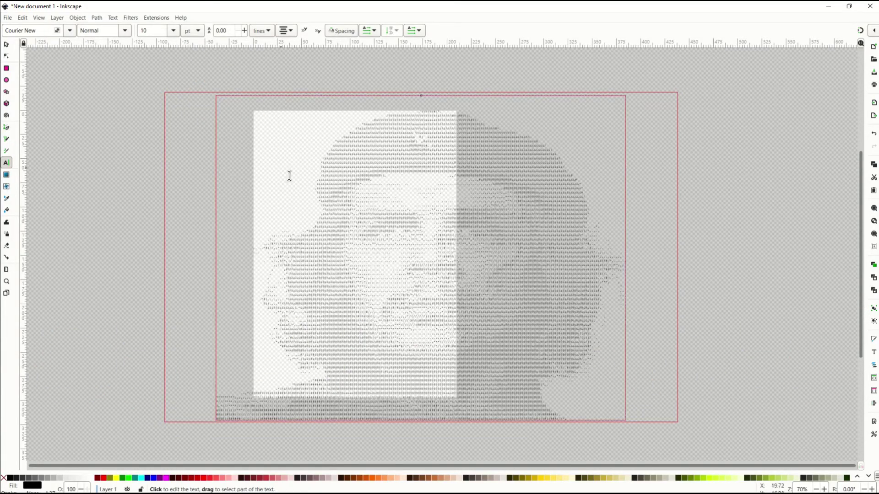
key("Escape")
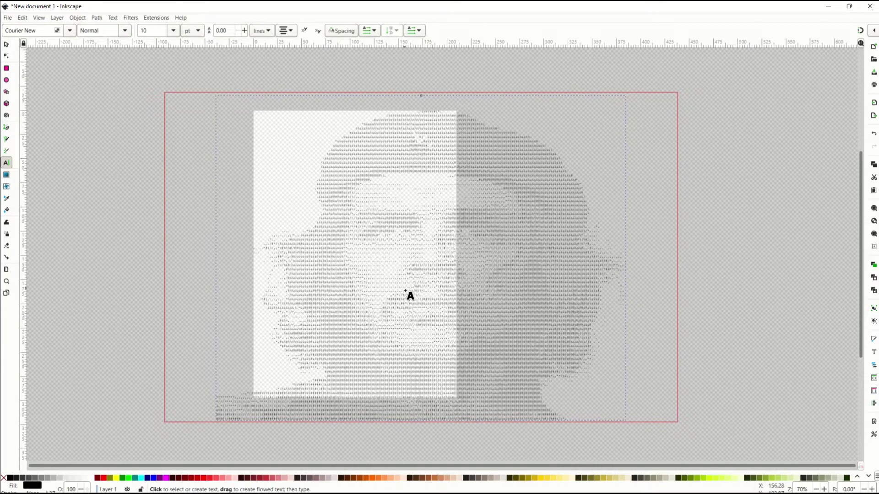
Move the ASCII-art text so the face sits over the page, then deselect it
left_click(6, 44)
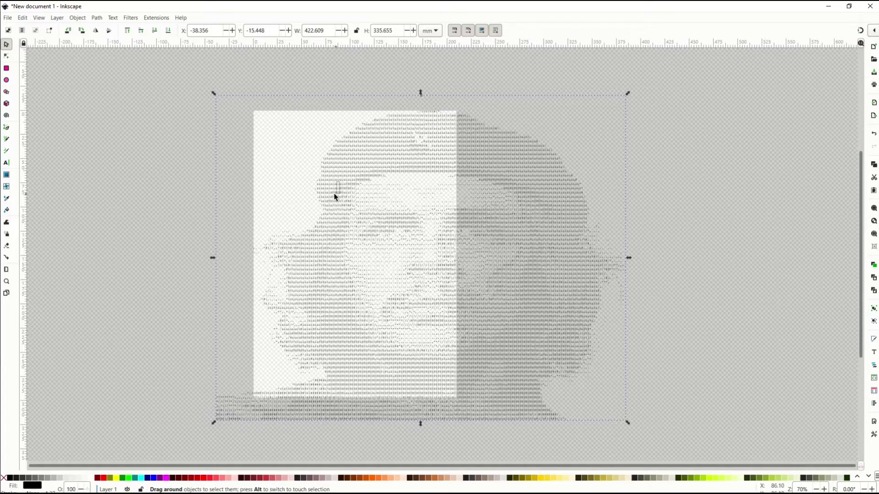
key("Escape")
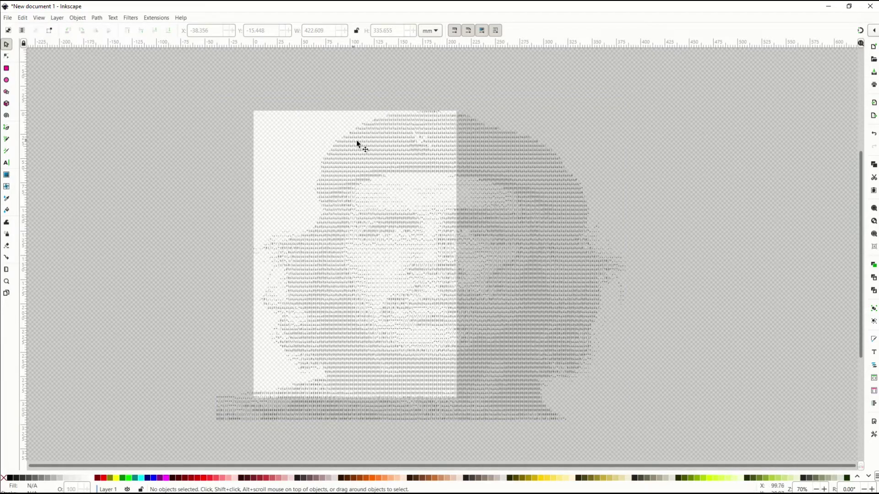
left_click_drag(357, 142, 460, 159)
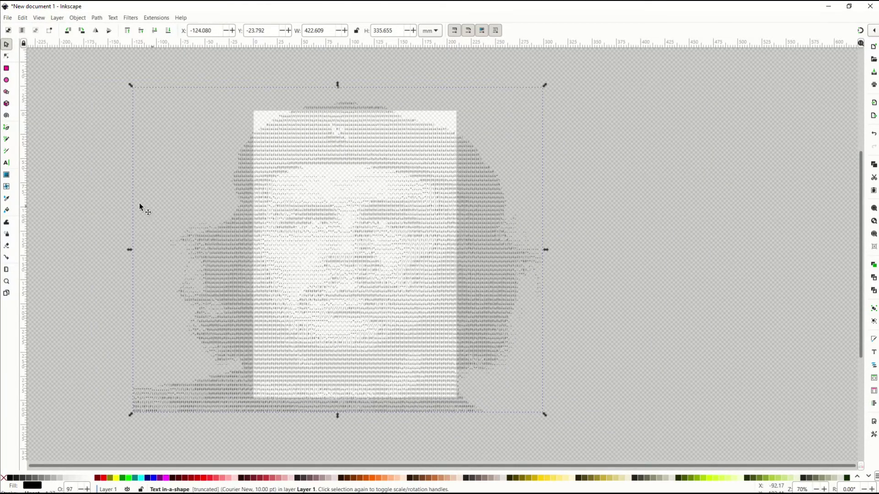
left_click(85, 198)
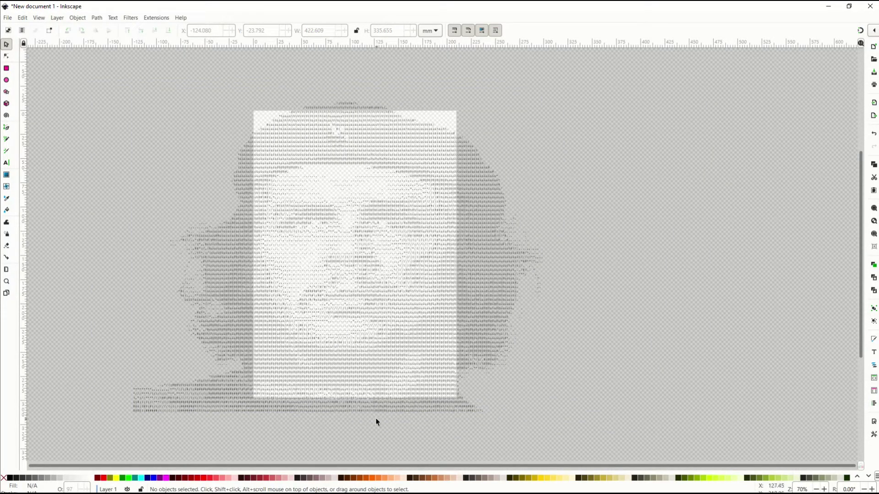
Stretch the ASCII portrait's flow frame downward until all the Courier New text fits
left_click(6, 163)
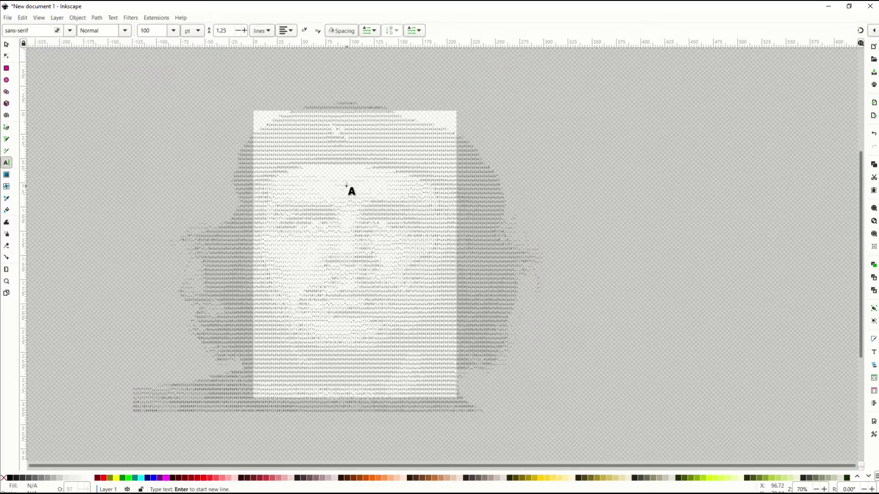
scroll(453, 408, "down", 2)
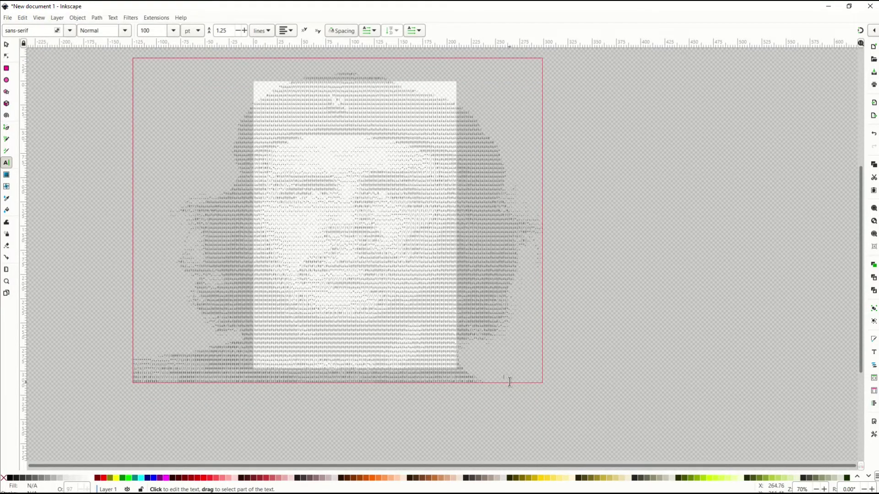
left_click(510, 382)
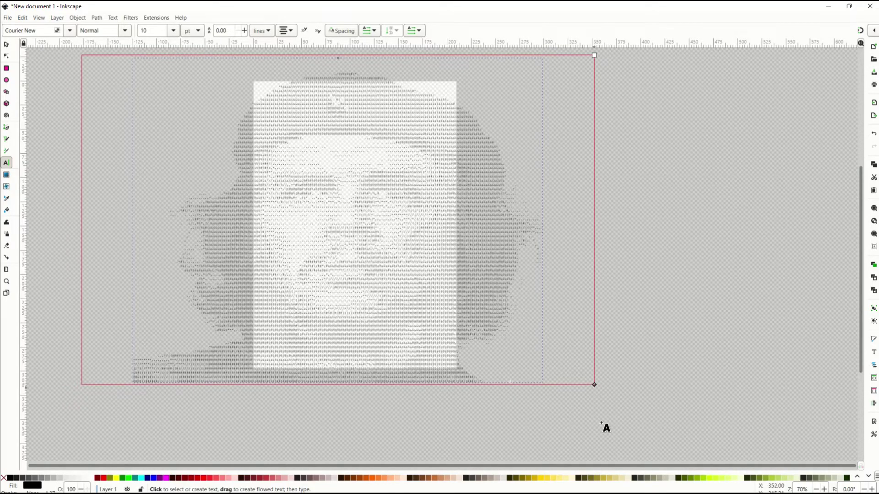
left_click_drag(601, 423, 601, 449)
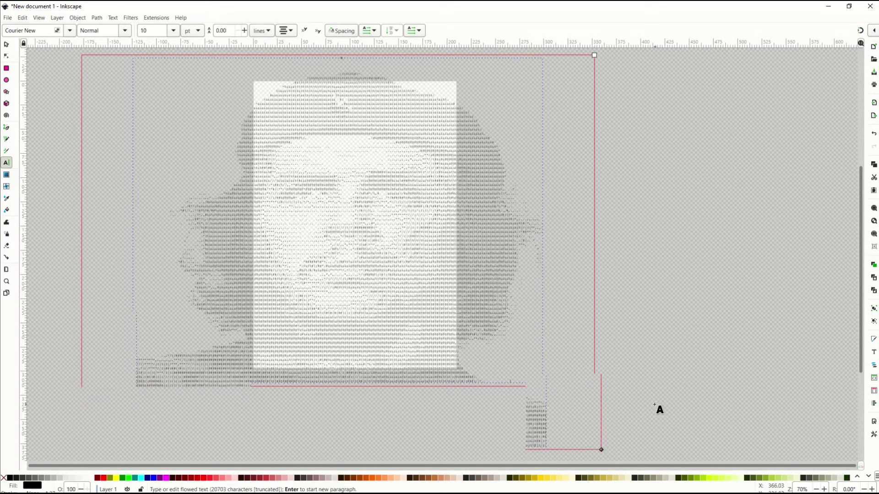
scroll(650, 404, "down", 3)
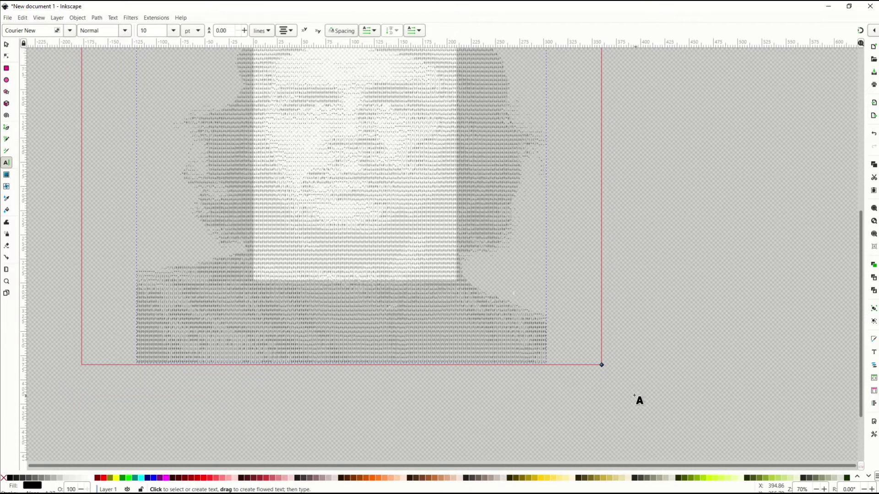
left_click_drag(601, 364, 609, 417)
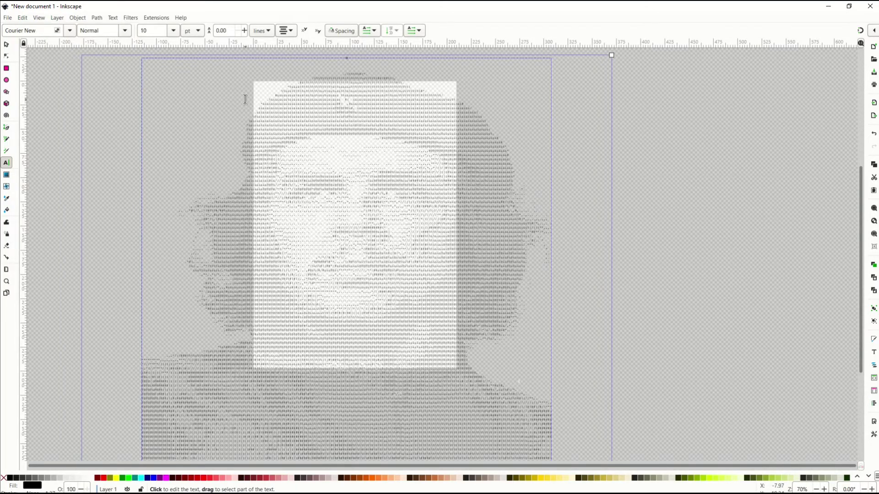
Set the PNG export area to the selected ASCII text (1599 × 1702 px at 96 DPI)
left_click(873, 117)
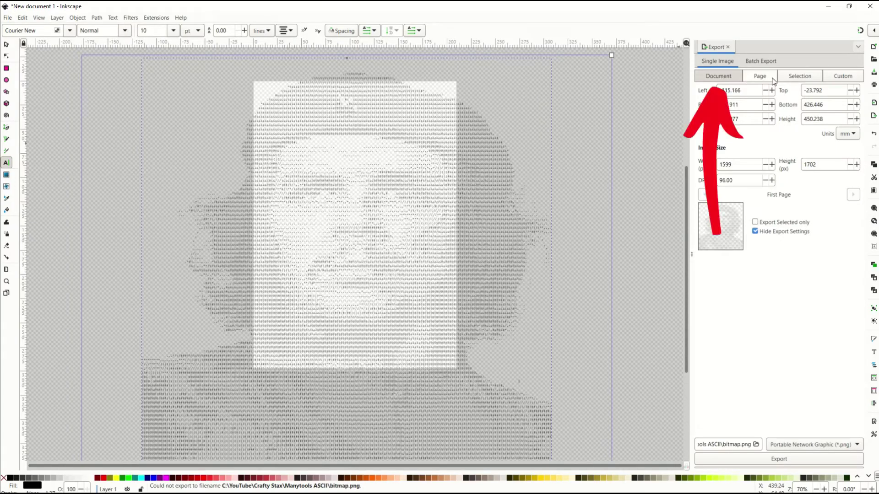
left_click(806, 79)
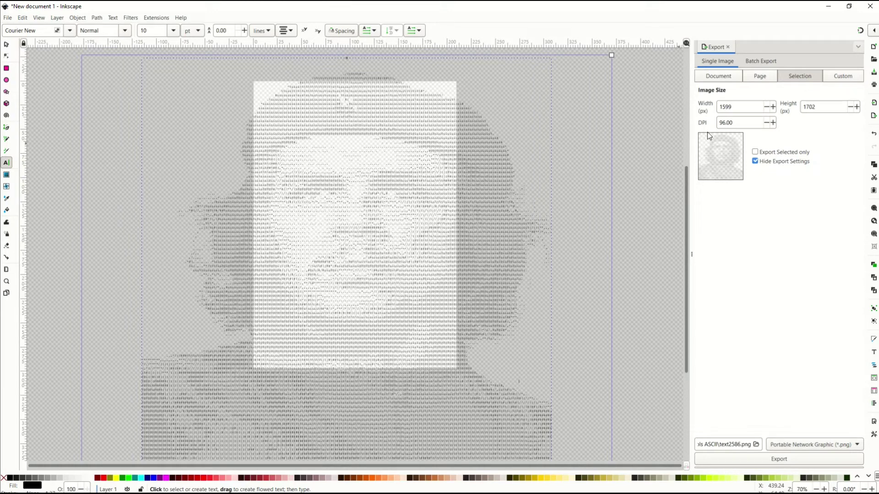
left_click(760, 78)
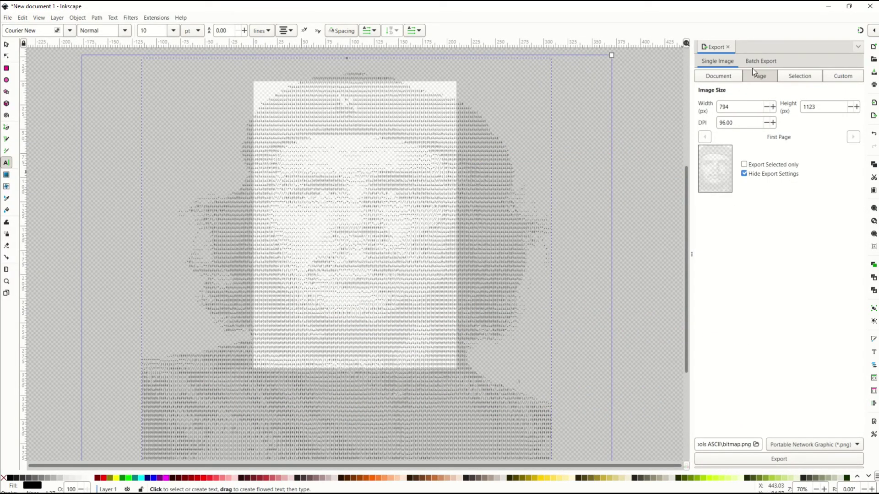
left_click(805, 75)
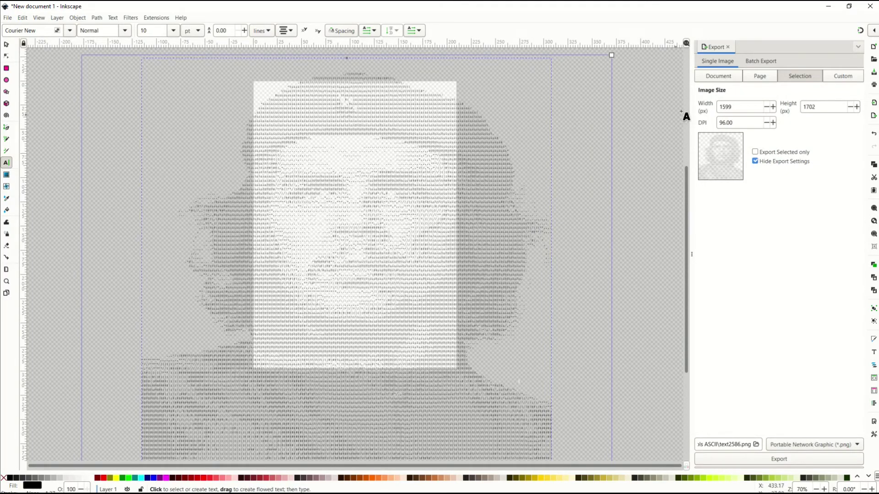
Export the selection as a 300 DPI PNG measuring 4997 × 5318 px
triple_click(735, 121)
type("300")
key("Return")
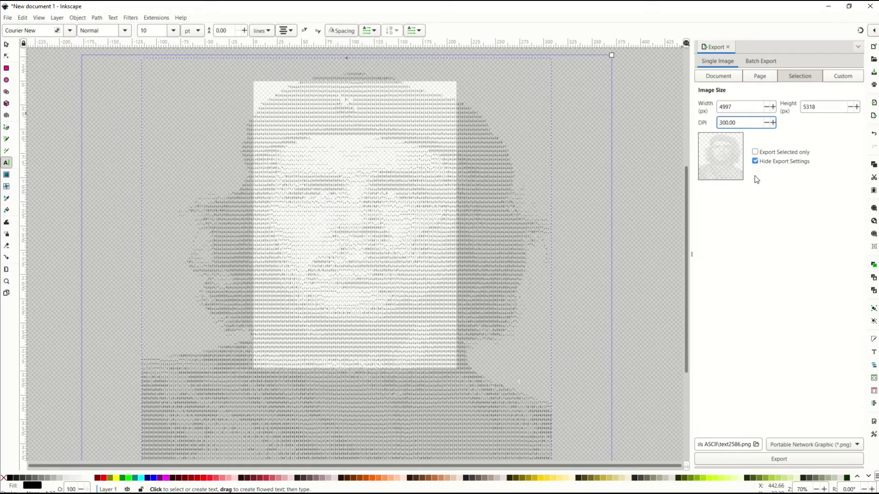
left_click(751, 466)
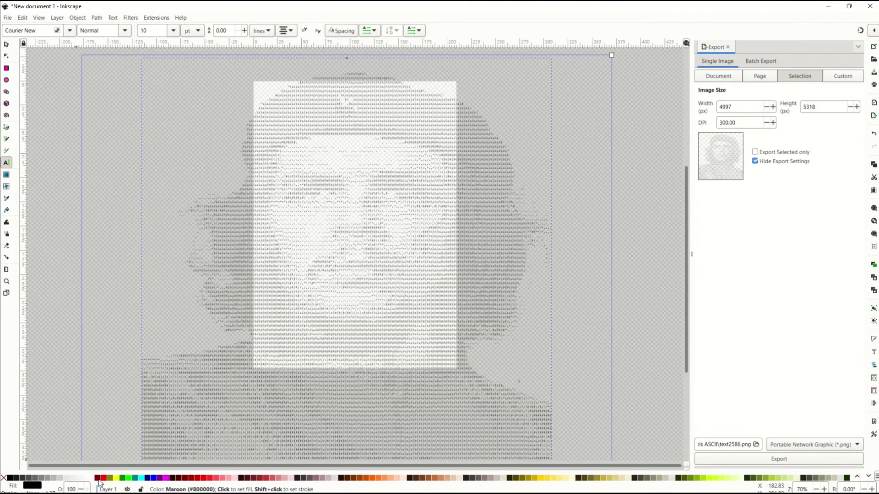
left_click(98, 478)
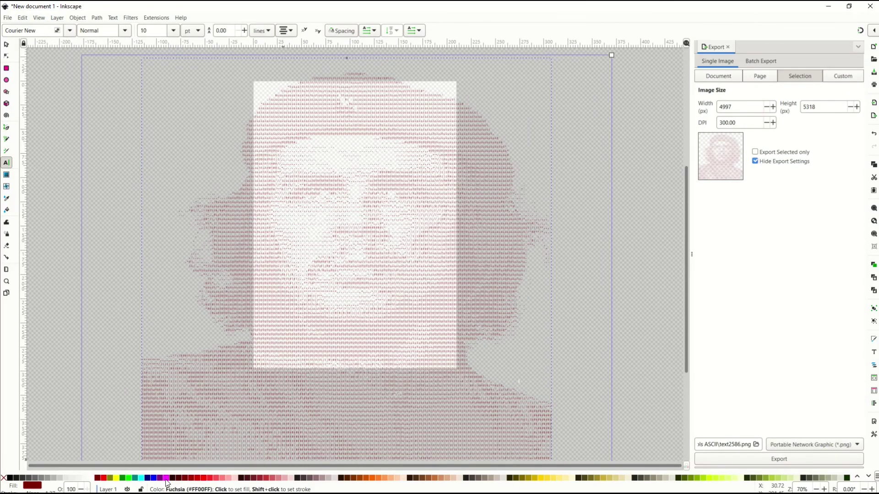
left_click(142, 479)
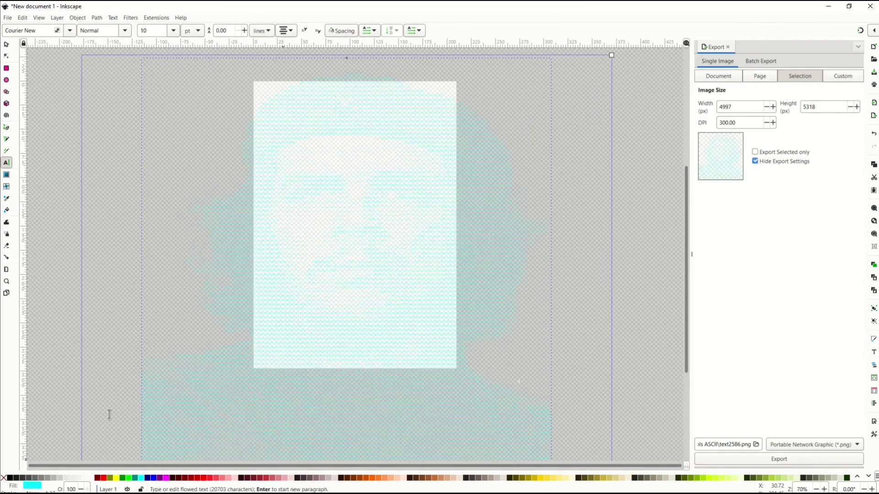
left_click(11, 479)
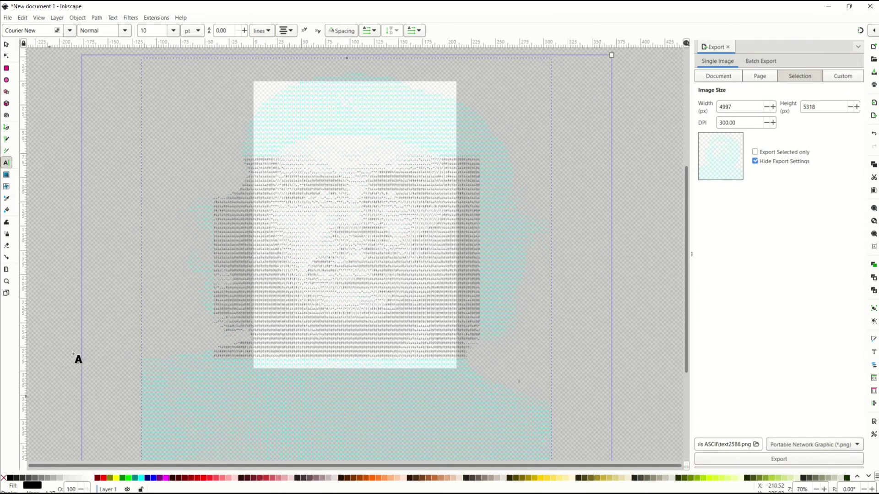